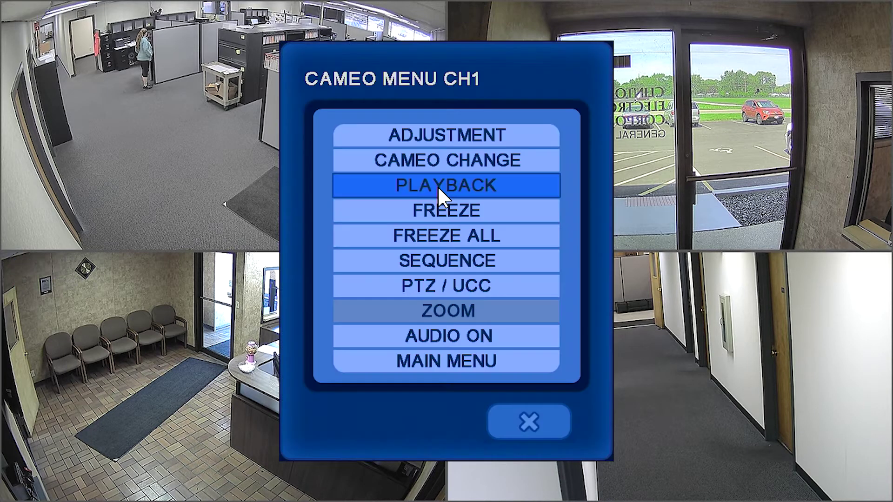
Step: Turn on Dynamic IP in the DVR's Ethernet network setup and confirm it
left_click(494, 356)
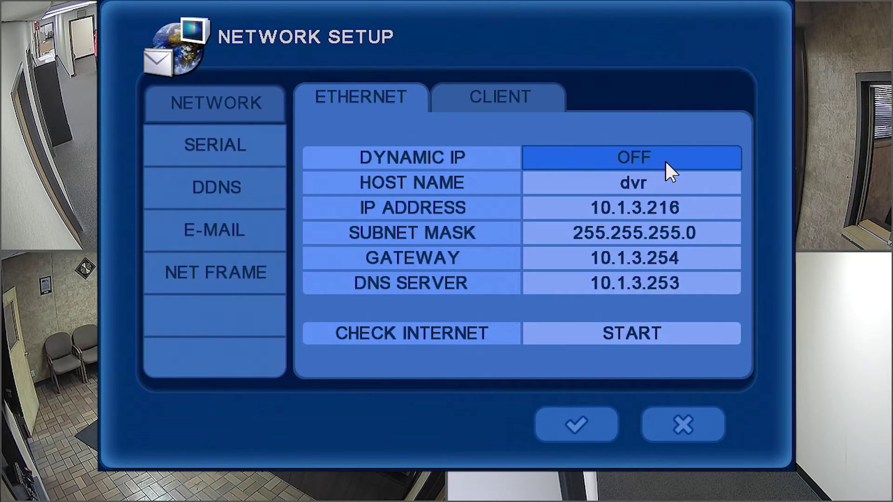
left_click(666, 163)
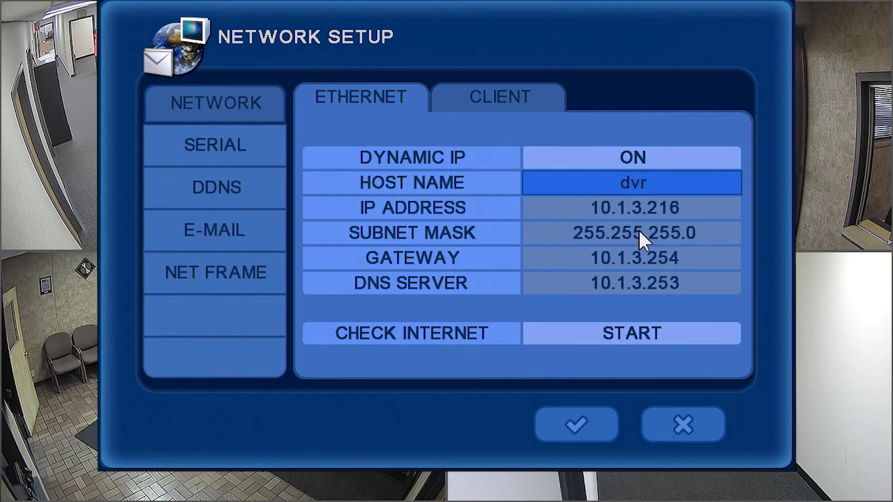
left_click(583, 417)
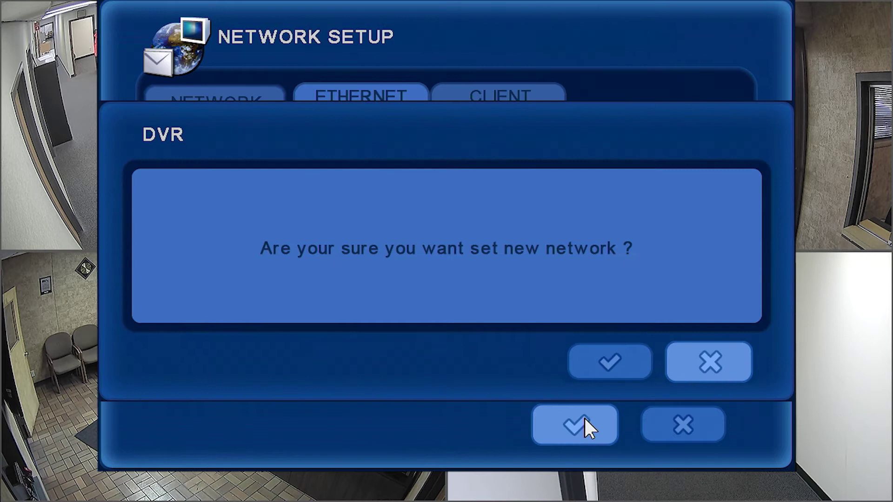
left_click(611, 359)
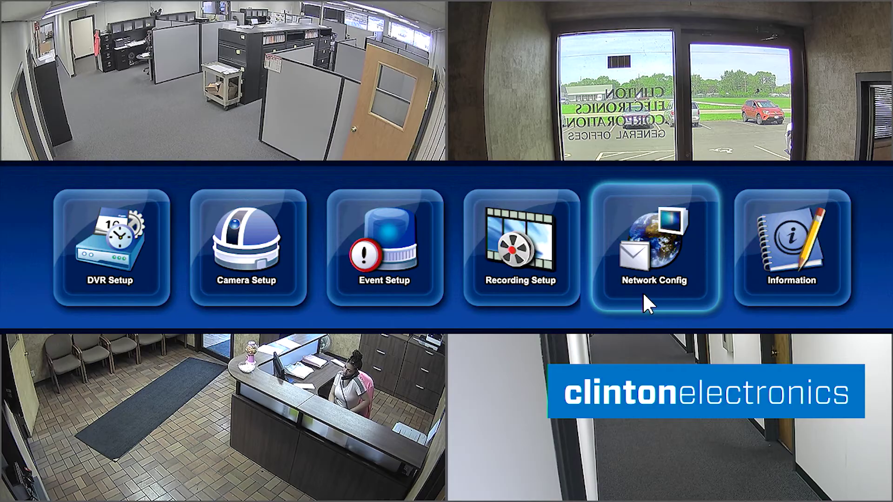
Step: Turn Dynamic IP off to keep 192.168.1.2 with gateway 192.168.1.1, and confirm
left_click(643, 297)
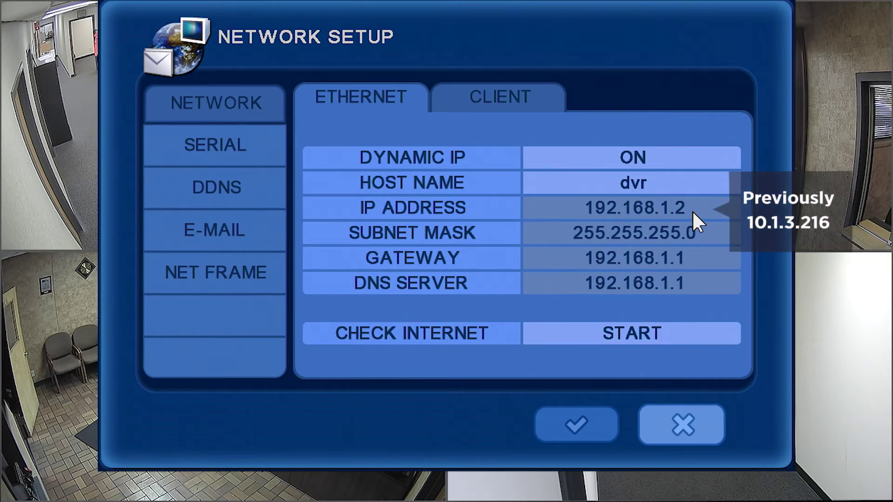
left_click(641, 155)
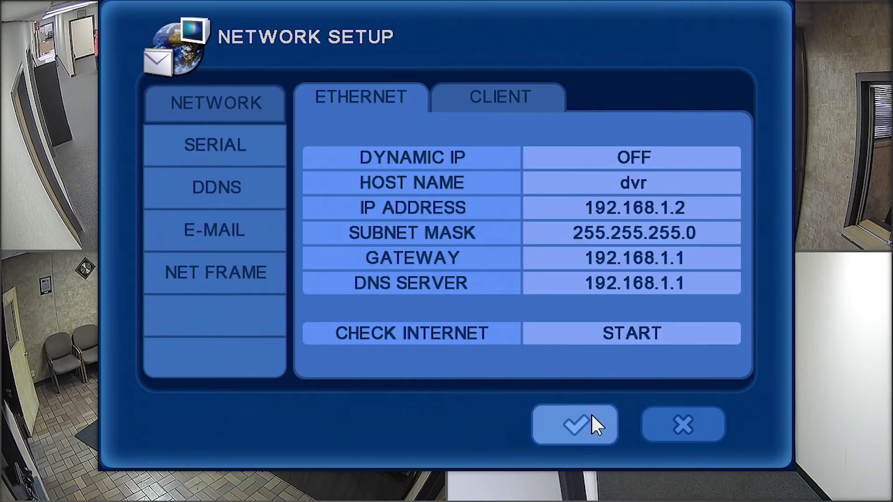
left_click(583, 428)
left_click(605, 363)
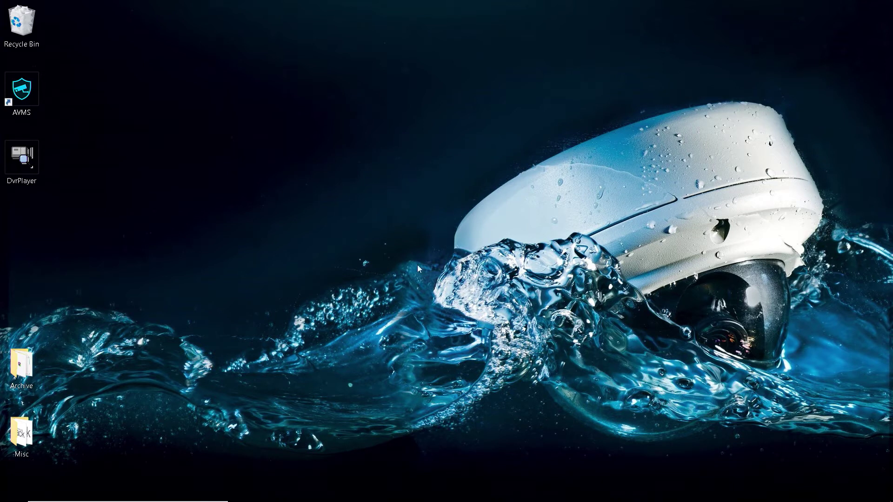
Step: Launch Microsoft Edge from the taskbar
left_click(473, 491)
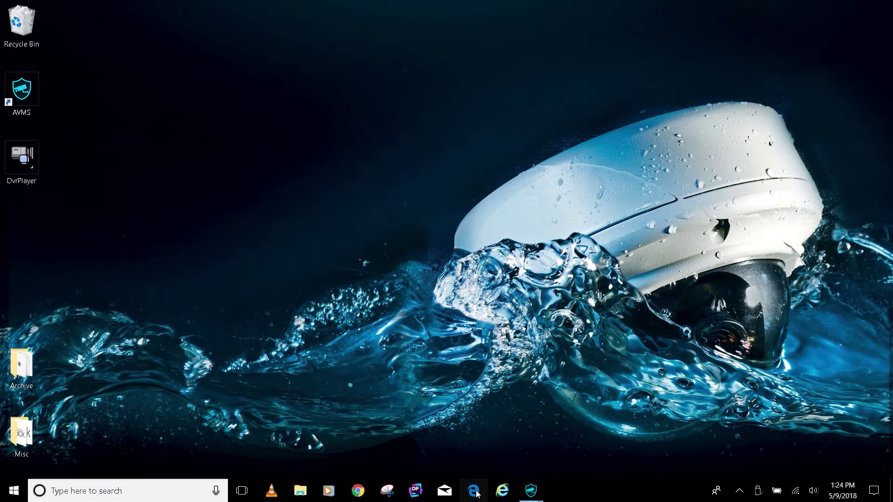
Step: Go to the router at 192.168.1.1 and log in
key("ctrl+l")
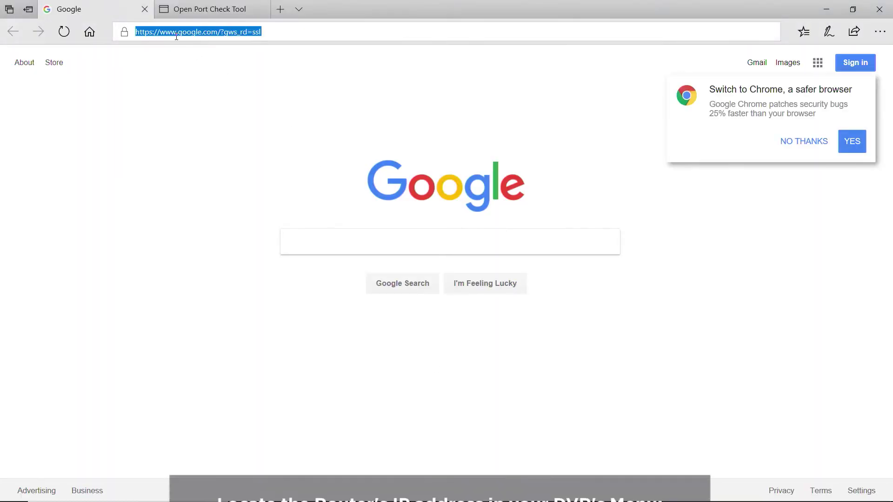
type("192.168.1.")
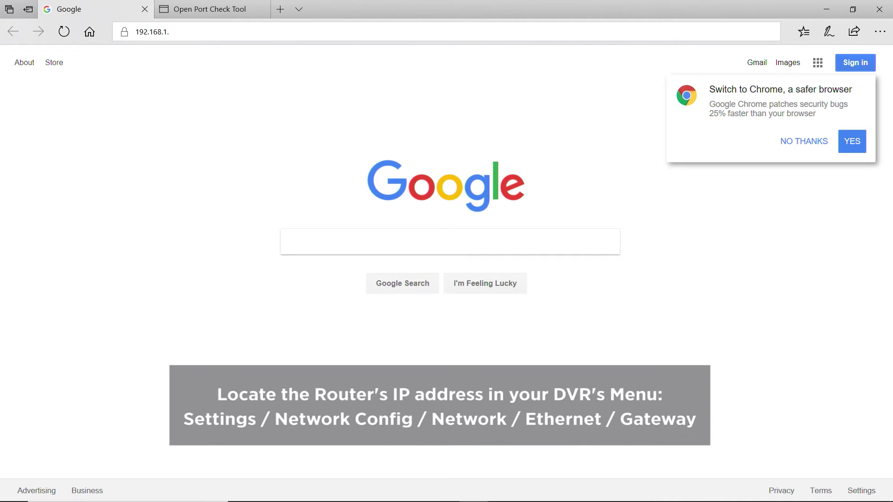
type("1")
key("Return")
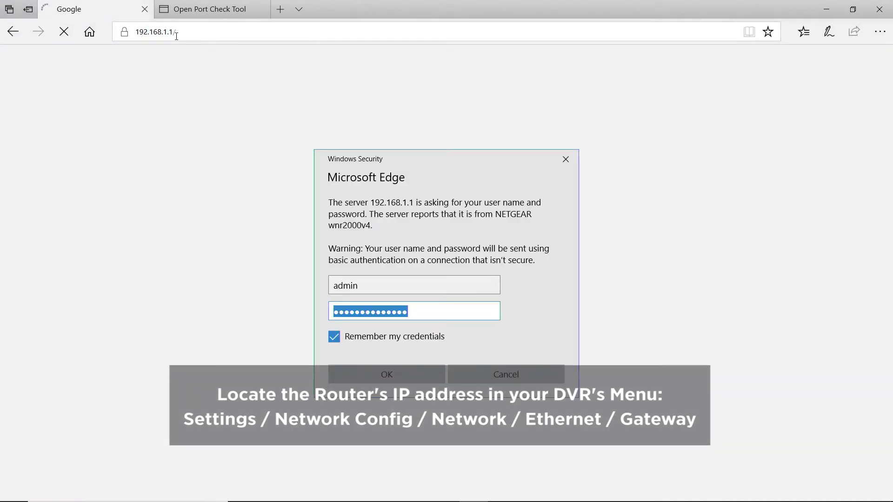
left_click(380, 377)
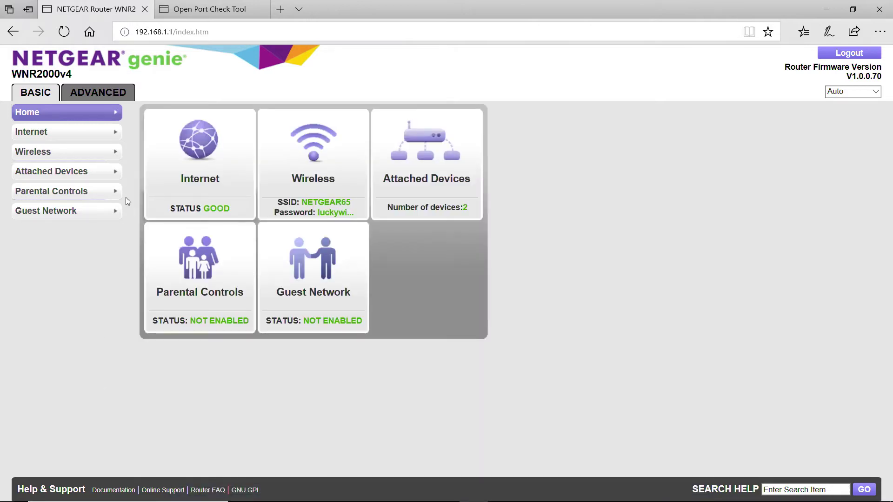
Step: Go to Advanced Setup > Port Forwarding / Port Triggering and start a custom service
left_click(111, 95)
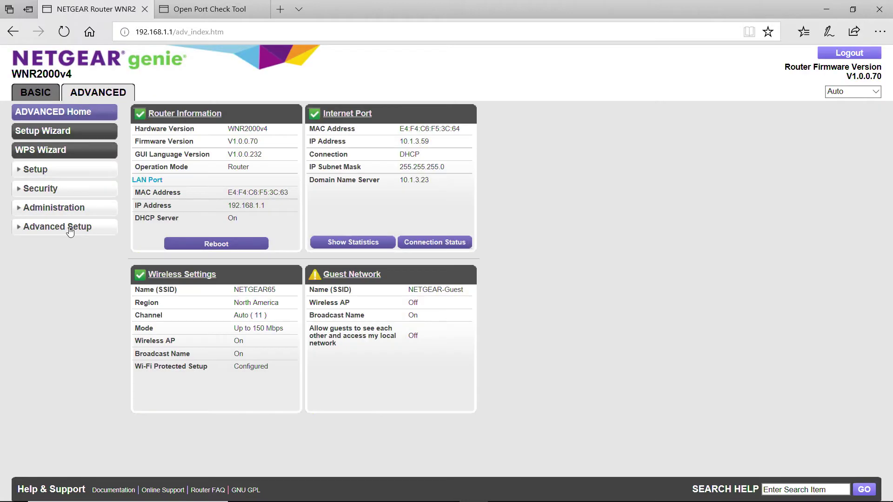
left_click(70, 227)
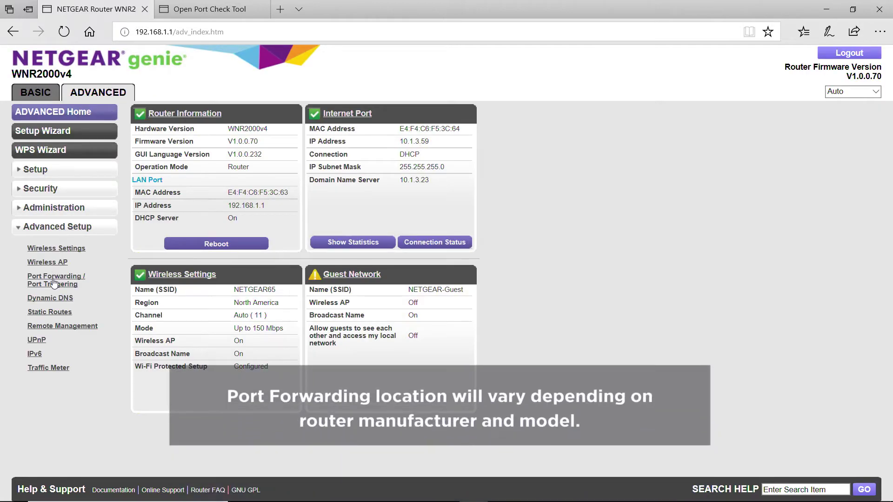
left_click(55, 281)
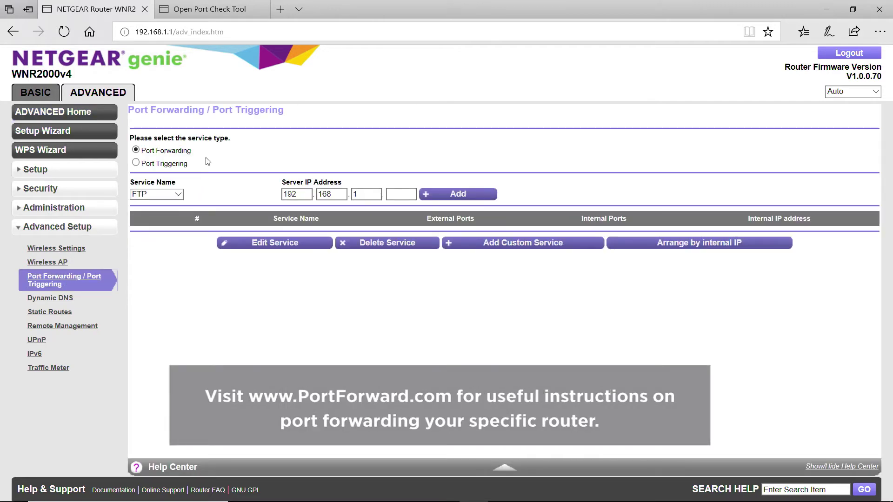
left_click(473, 246)
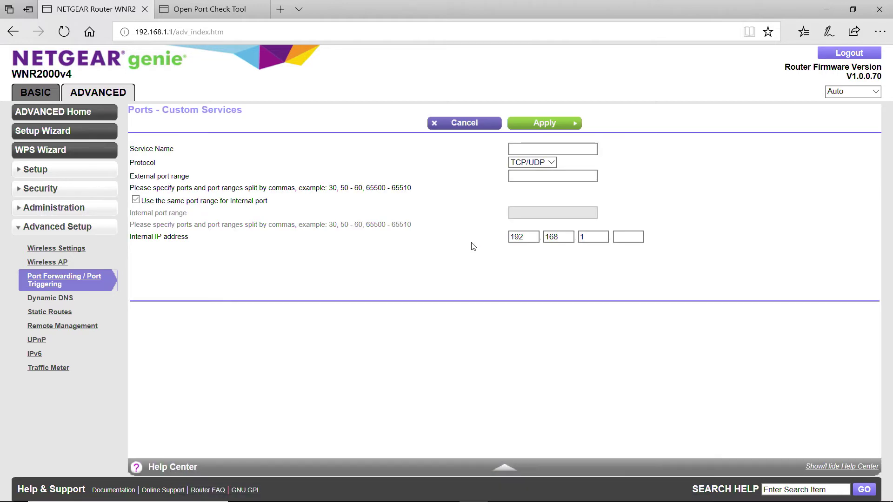
Step: Add custom service 'Clinton 1' forwarding TCP/UDP port 80-80 to 192.168.1.2
left_click(516, 149)
type("C")
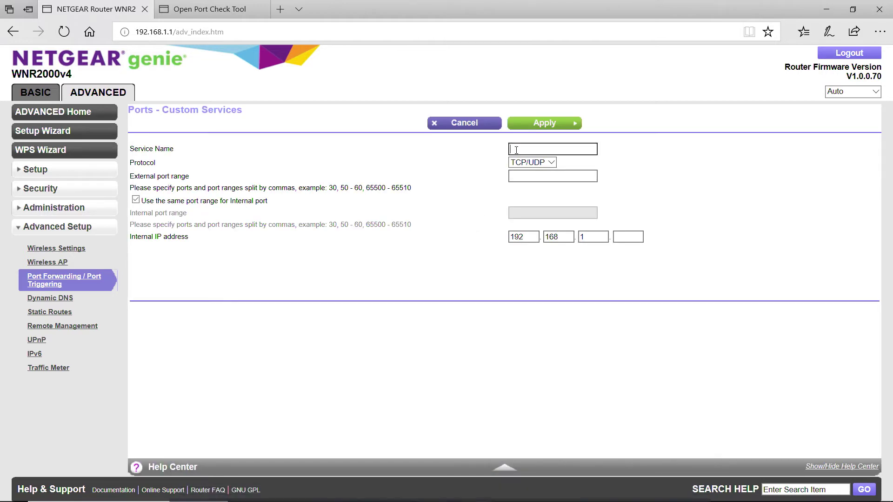
type("linton 1")
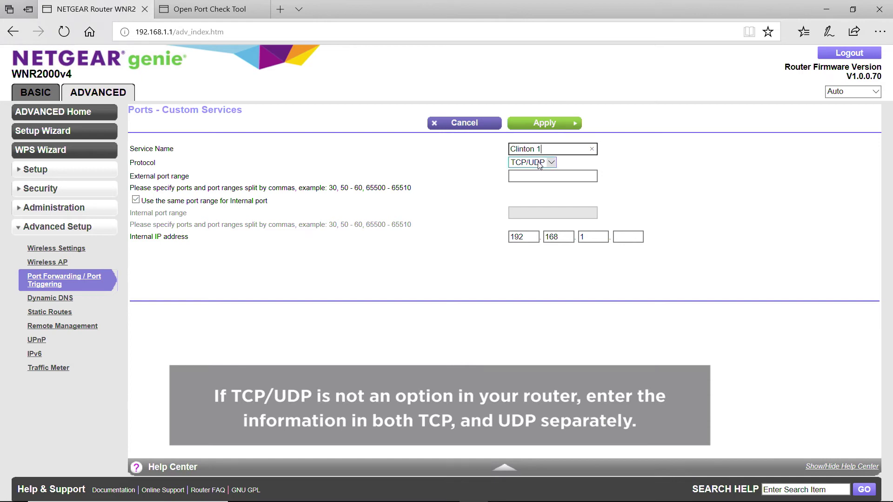
left_click(551, 164)
left_click(551, 163)
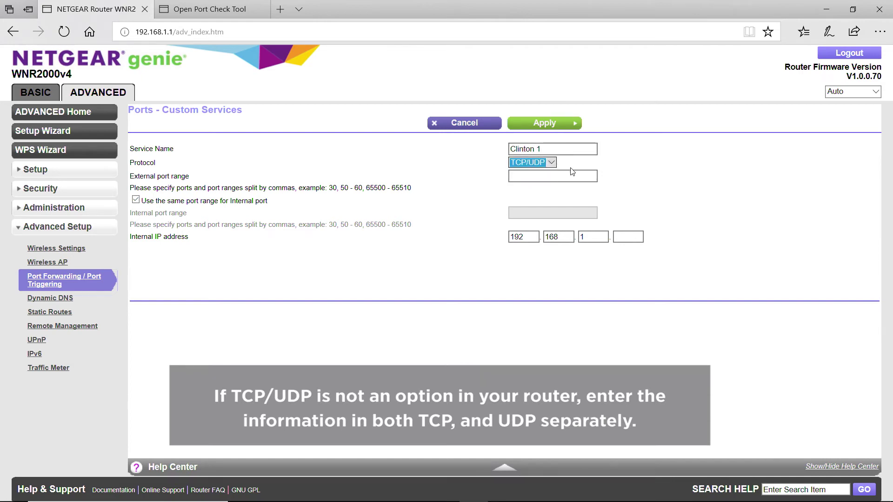
left_click(547, 176)
type("80-80")
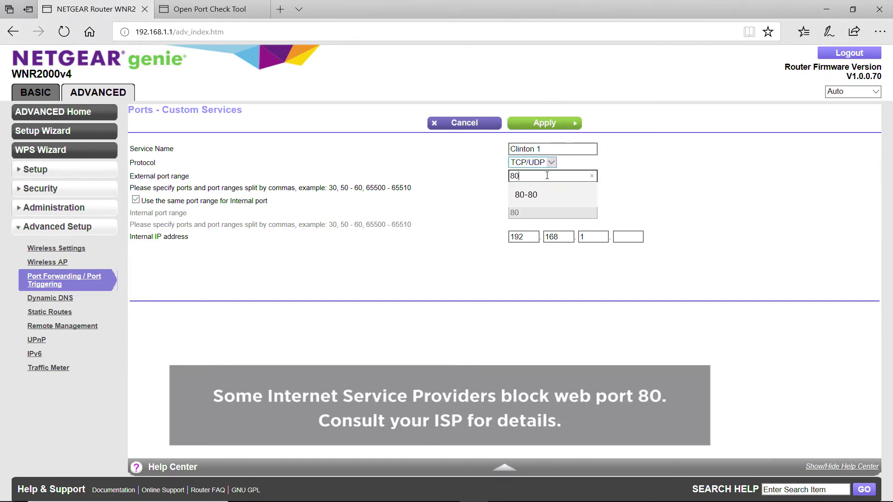
left_click(502, 183)
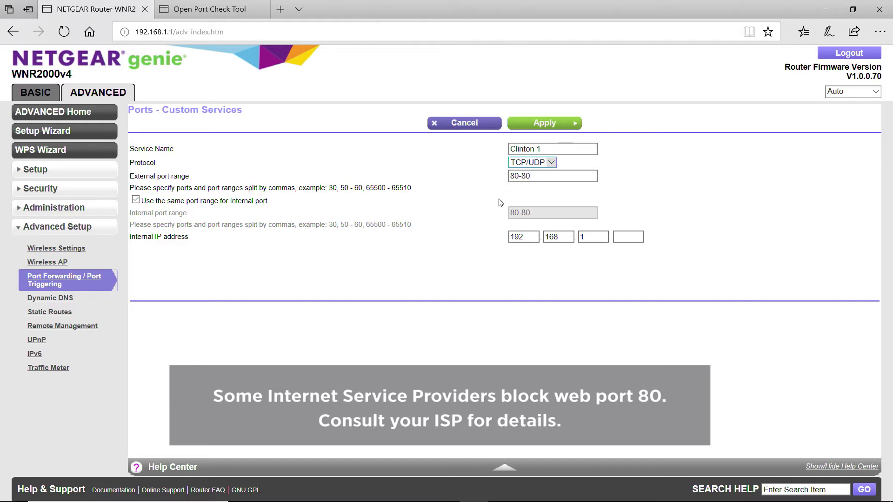
left_click(625, 238)
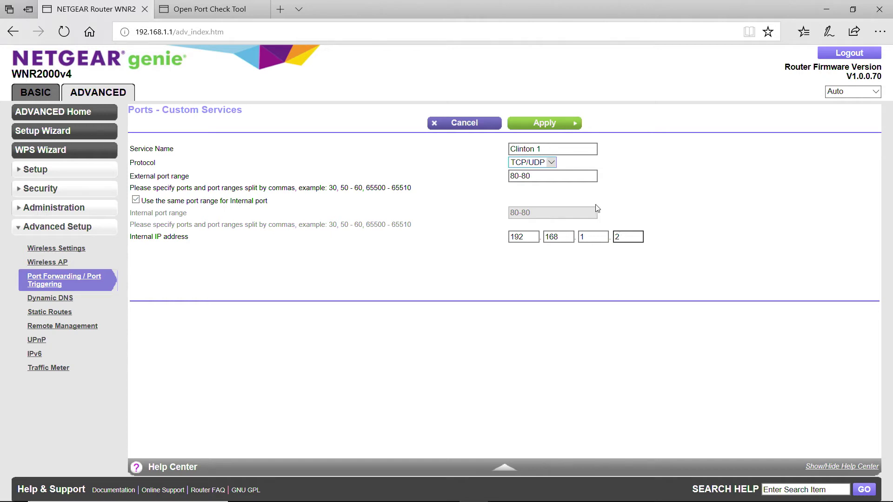
type("2")
left_click(541, 124)
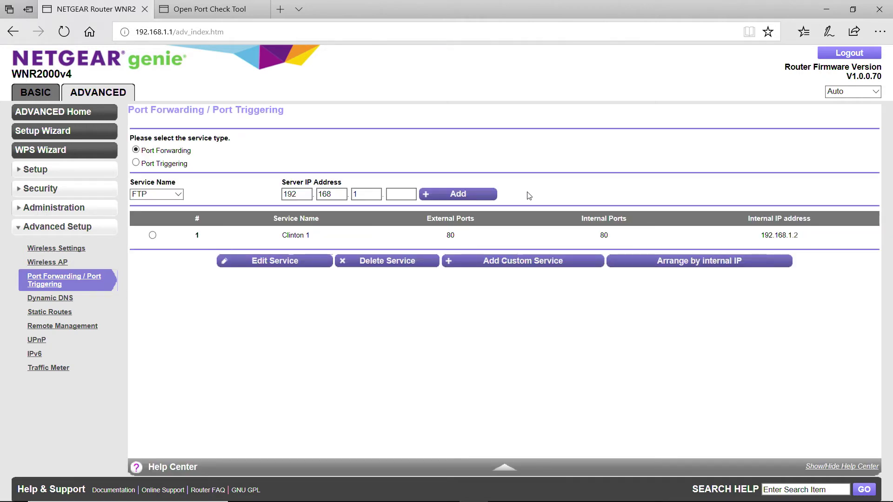
Step: Add a second 'Clinton 1' service forwarding port 7000-7000 to 192.168.1.2
left_click(513, 264)
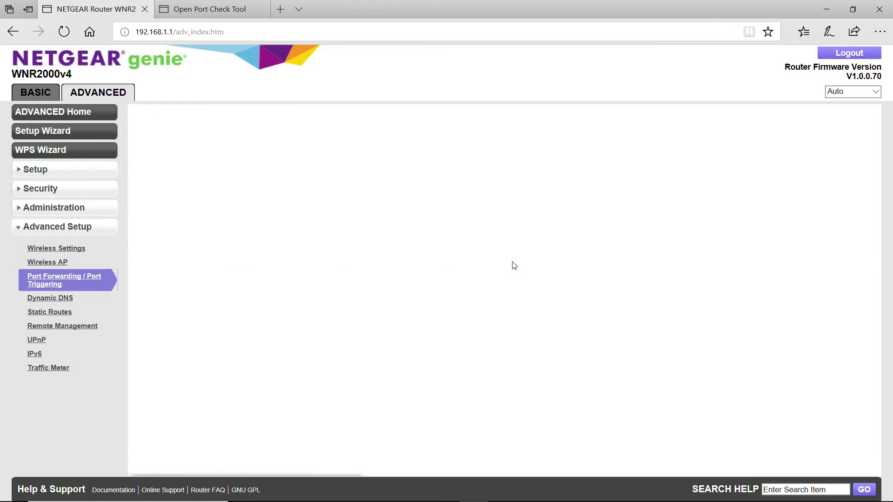
left_click(520, 150)
type("C")
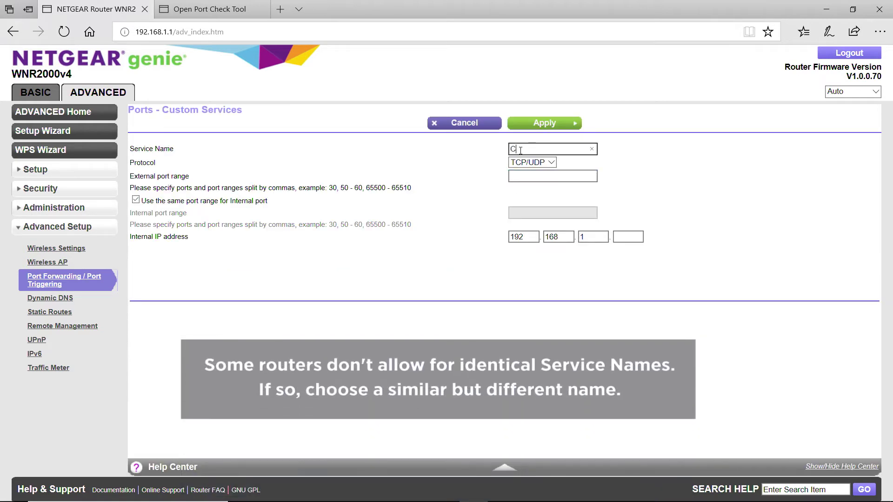
type("linton 1")
left_click(533, 177)
type("7")
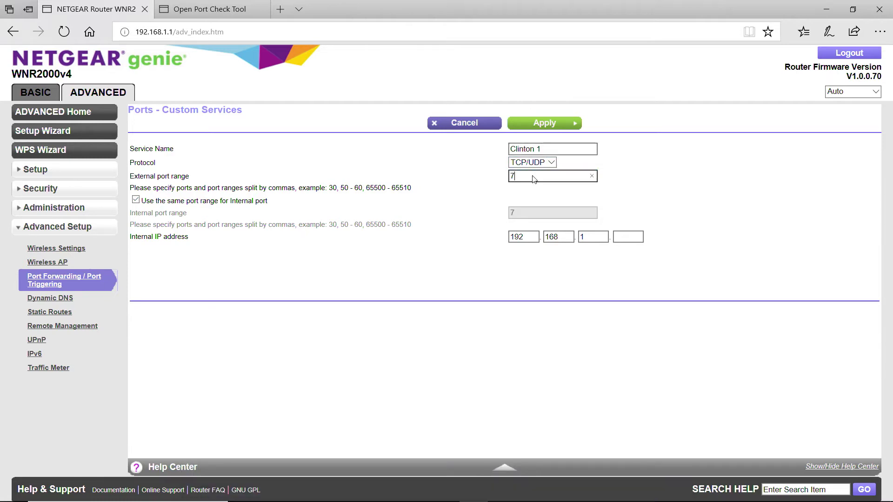
type("000-7000")
left_click(628, 236)
type("2")
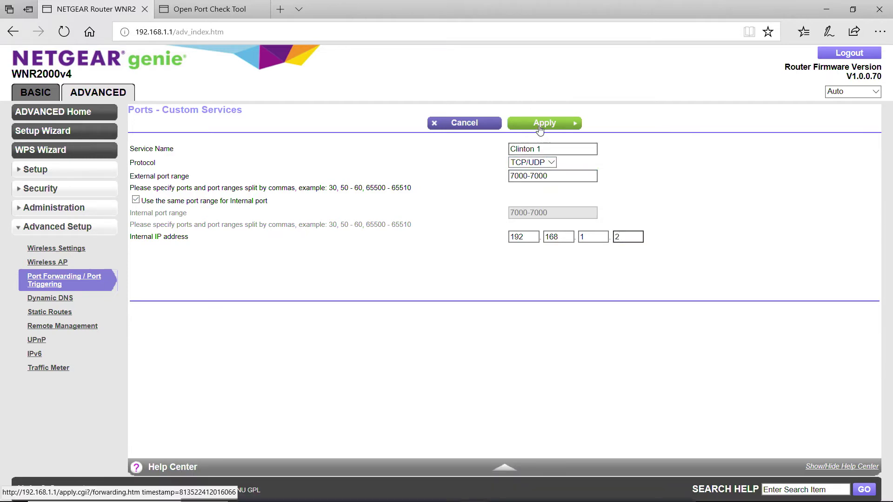
left_click(540, 124)
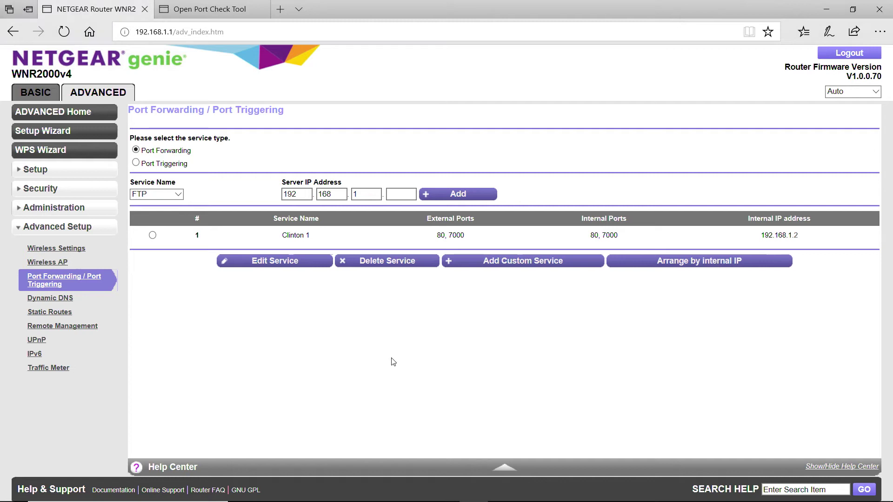
Step: On CanYouSeeMe.org, check that port 80 is open, then test port 7000
left_click(212, 16)
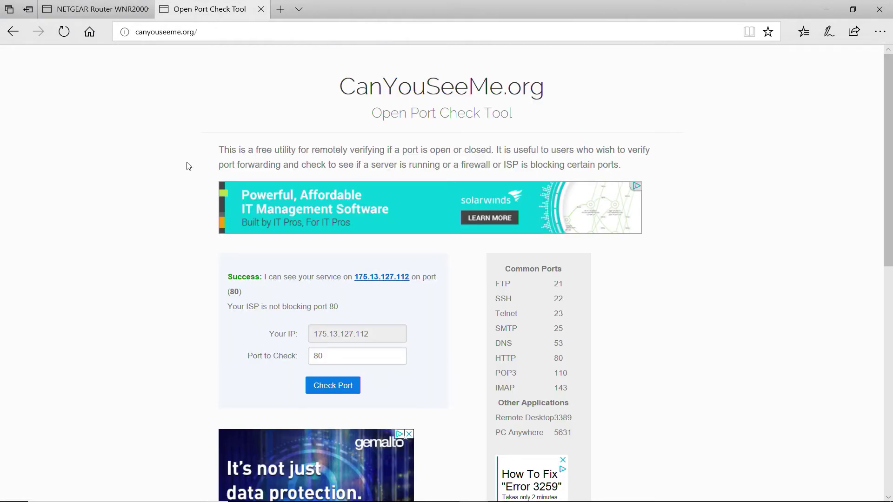
left_click(331, 390)
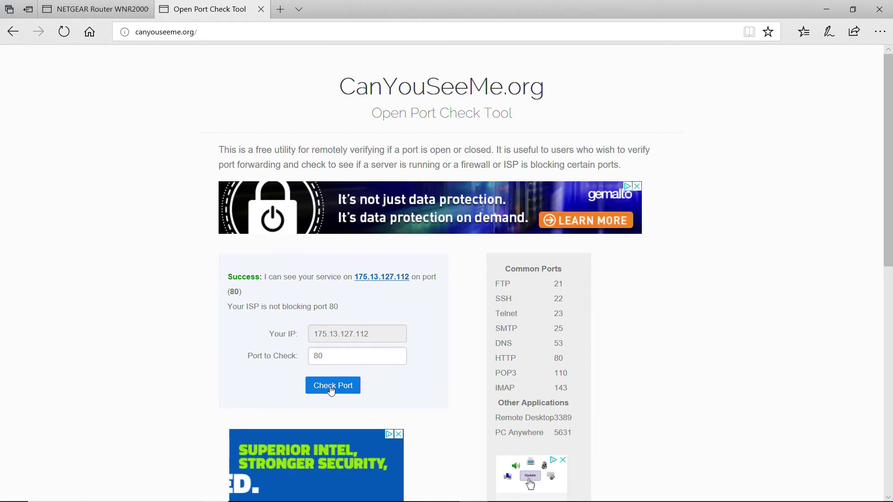
left_click(326, 357)
double_click(325, 356)
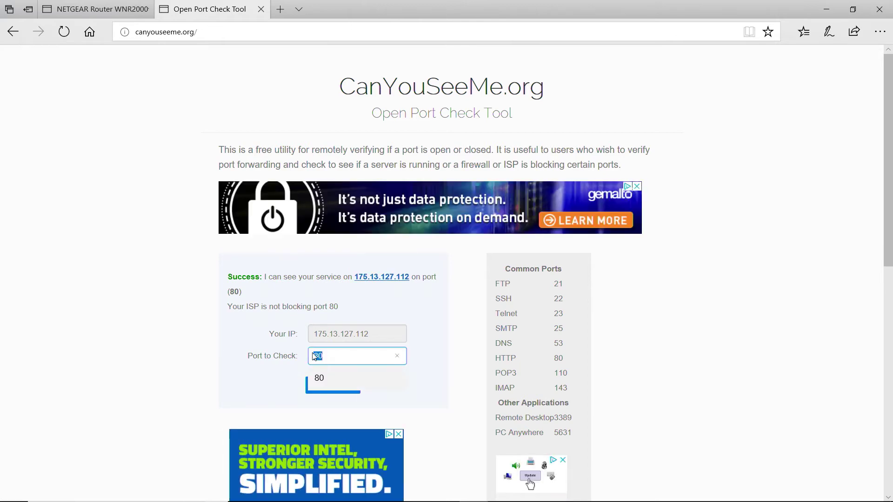
type("7000")
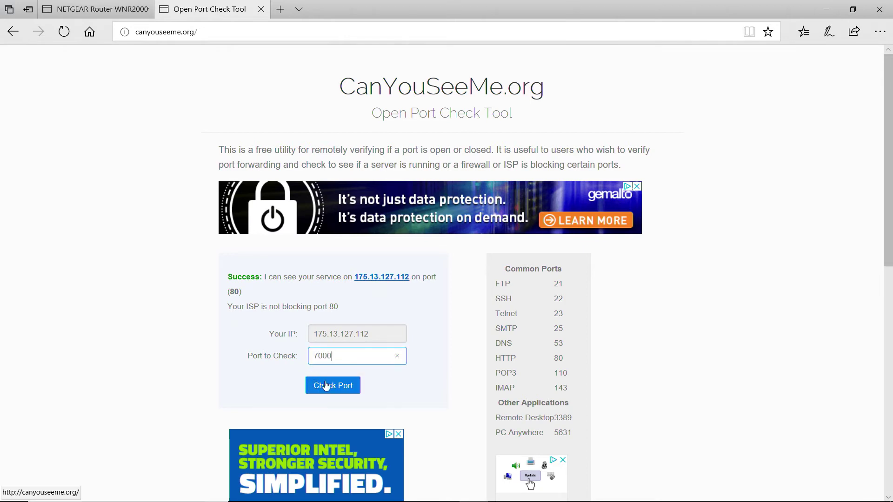
left_click(326, 386)
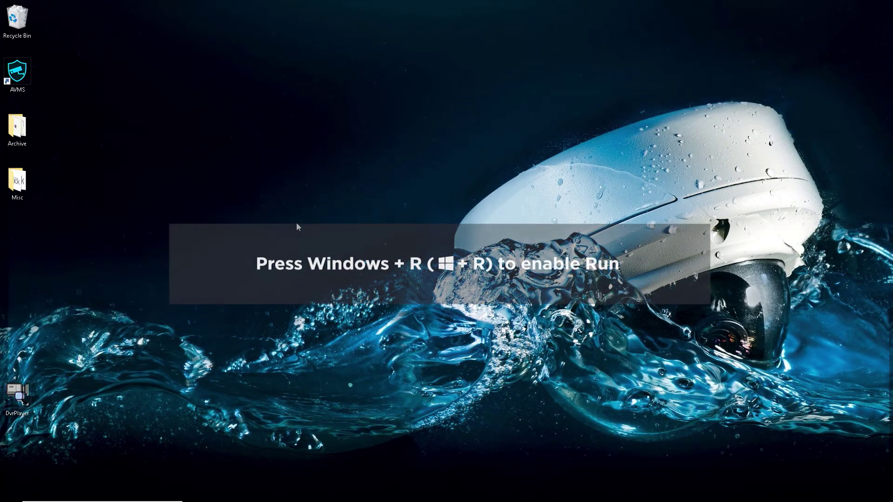
Step: Launch Internet Explorer by running 'iexplore' from the Run dialog
key("super+r")
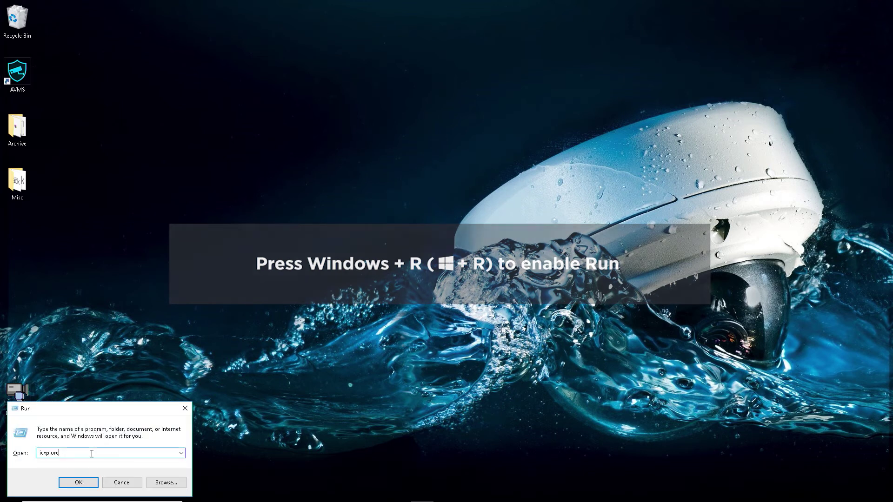
type("iexplore")
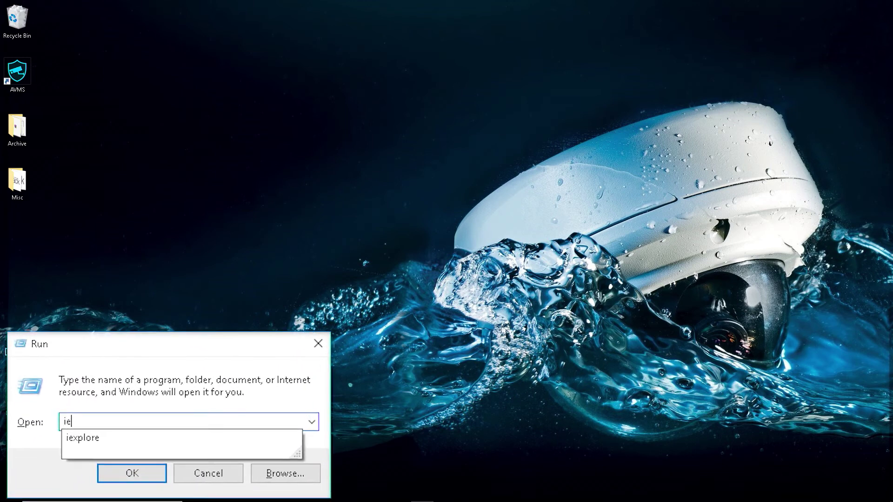
left_click(139, 472)
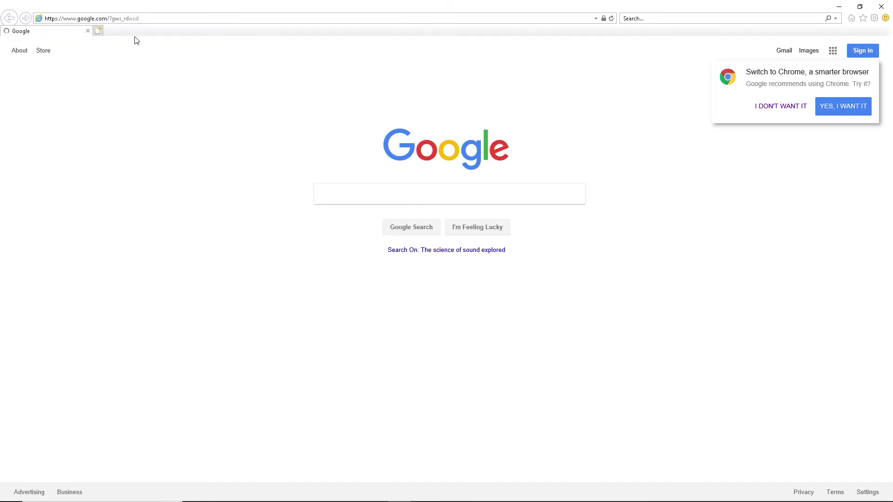
left_click(112, 20)
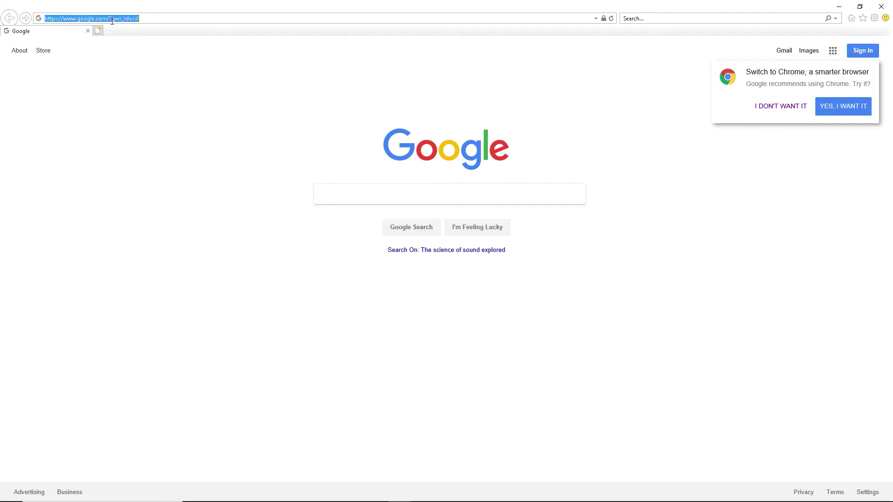
type("http://192")
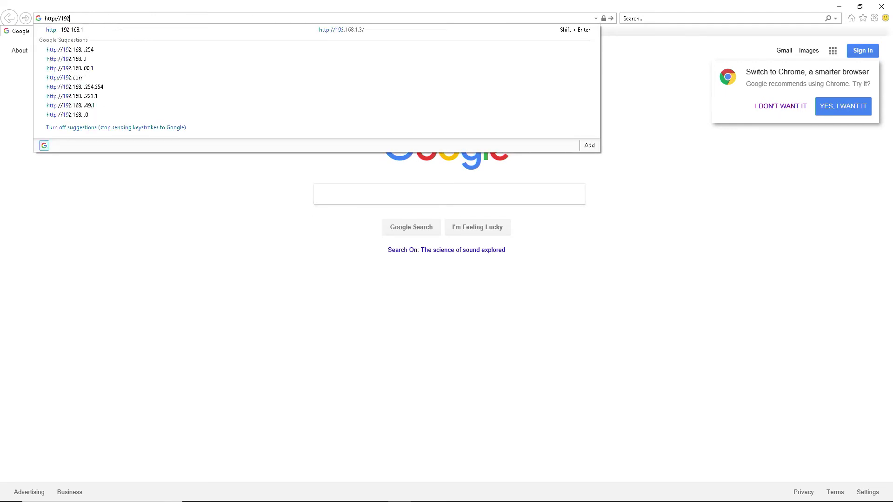
type(".168.1.2/")
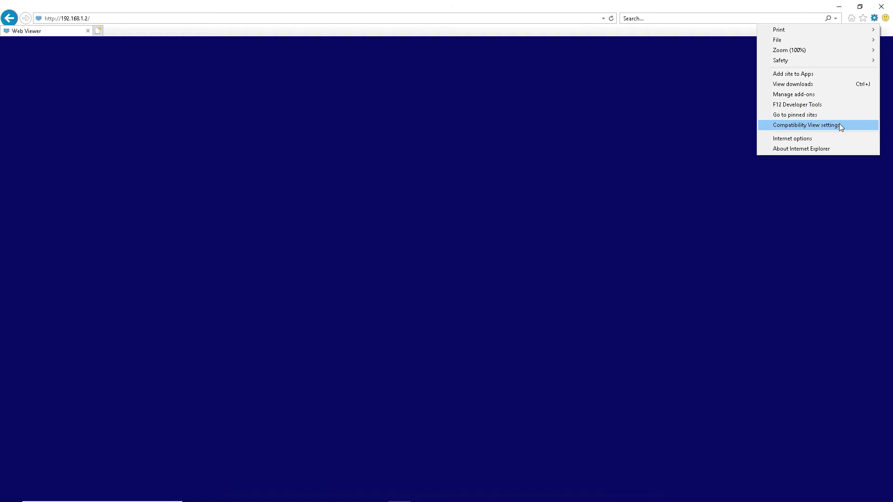
left_click(838, 125)
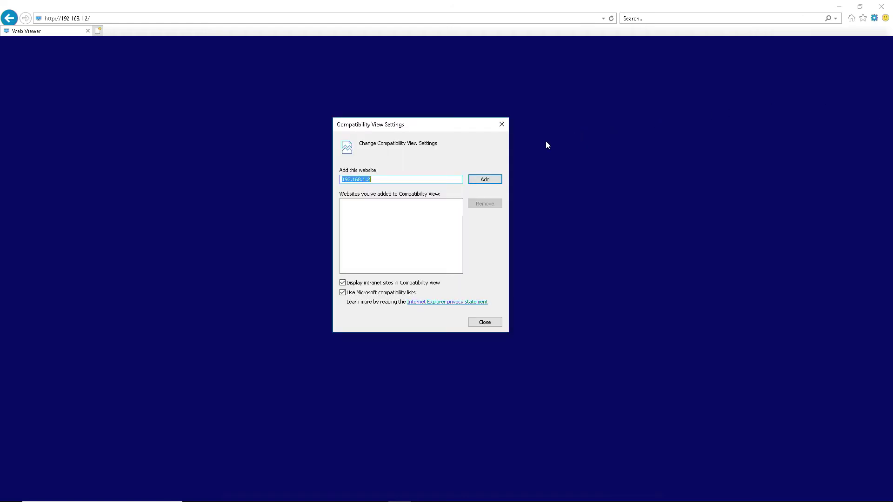
left_click(483, 182)
left_click(484, 325)
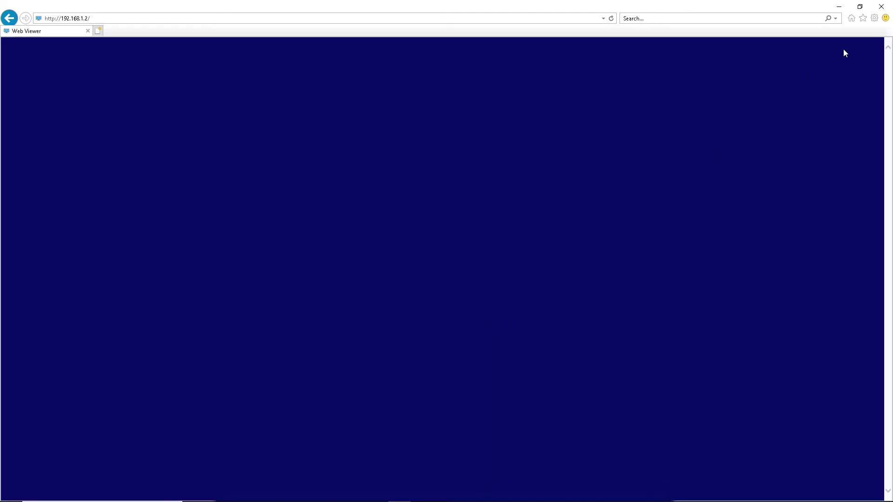
Step: Set Internet zone custom level: Allow ActiveX Filtering Disable, unsigned ActiveX download Prompt
left_click(874, 17)
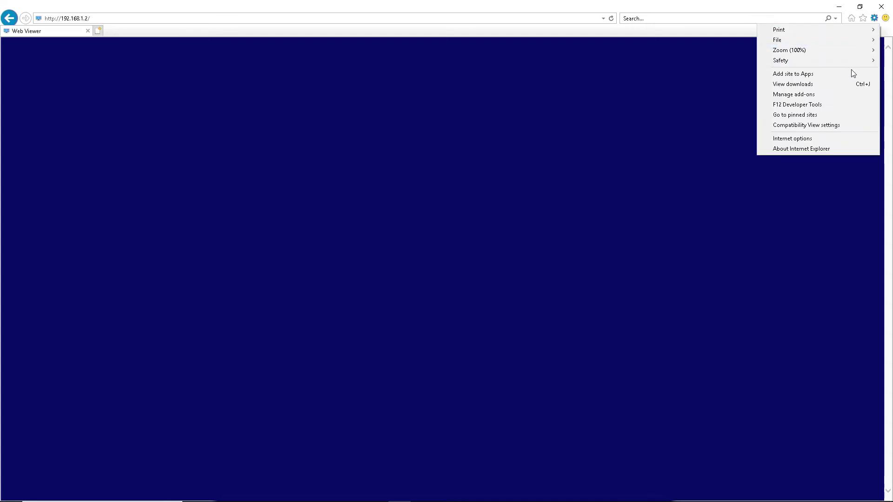
left_click(796, 138)
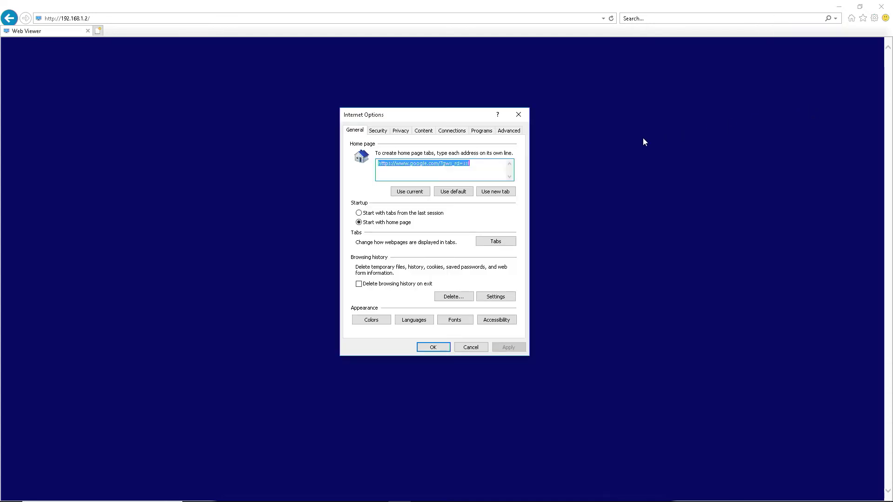
left_click(378, 131)
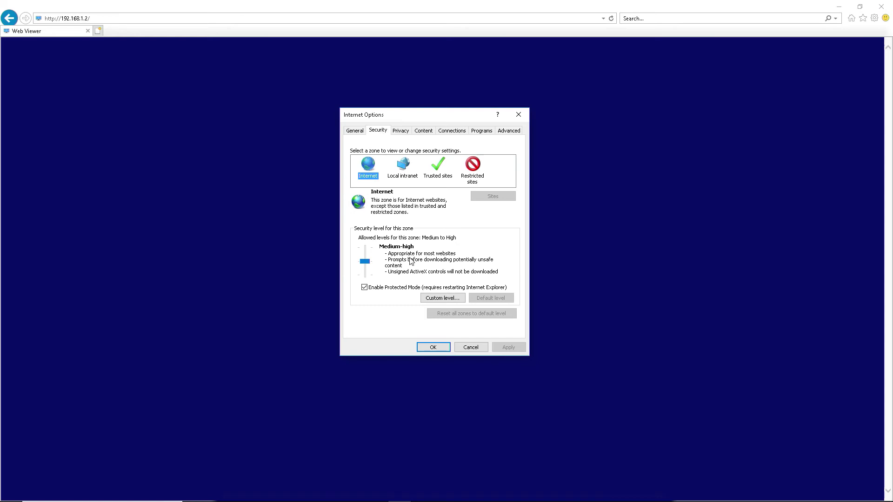
left_click(430, 300)
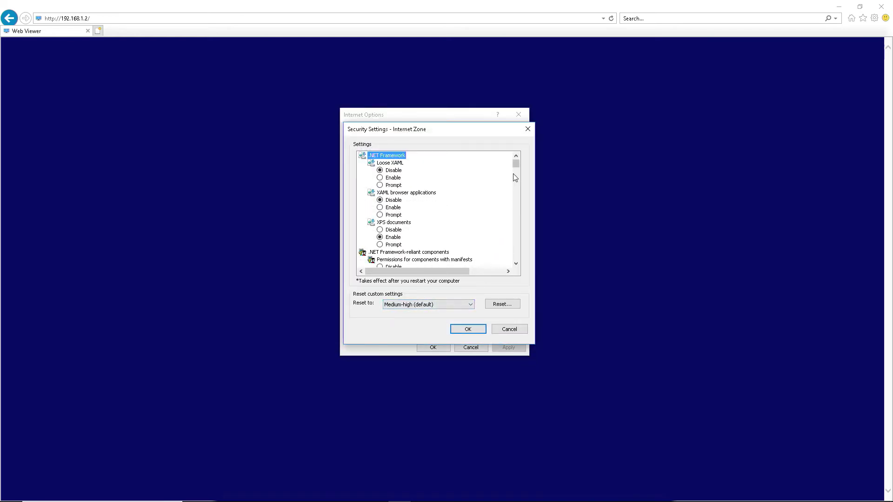
left_click_drag(515, 163, 516, 176)
left_click(380, 170)
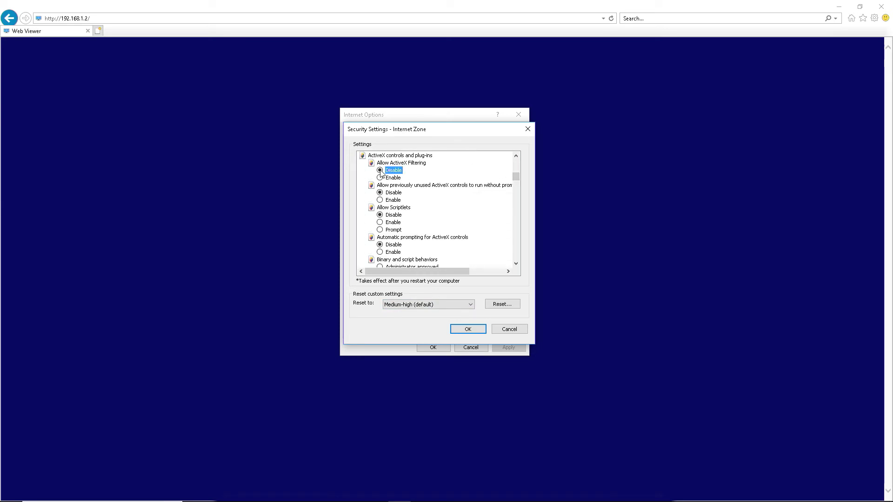
left_click_drag(515, 176, 515, 188)
left_click(380, 215)
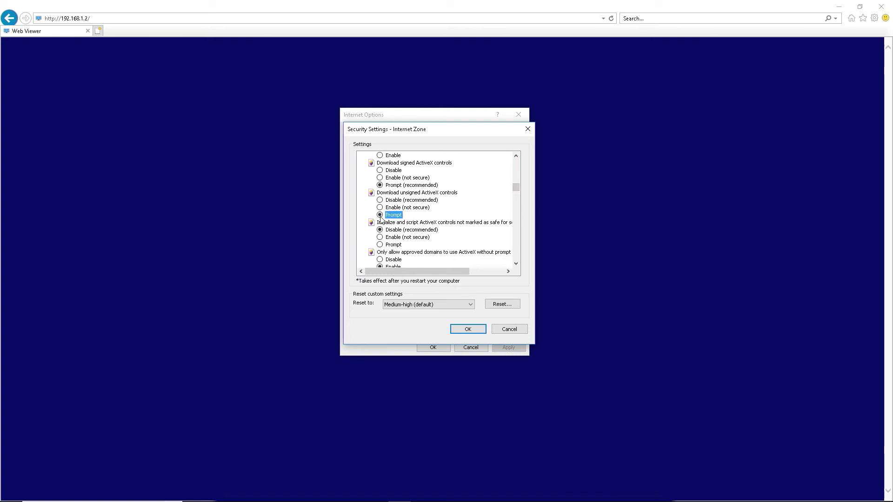
left_click(467, 329)
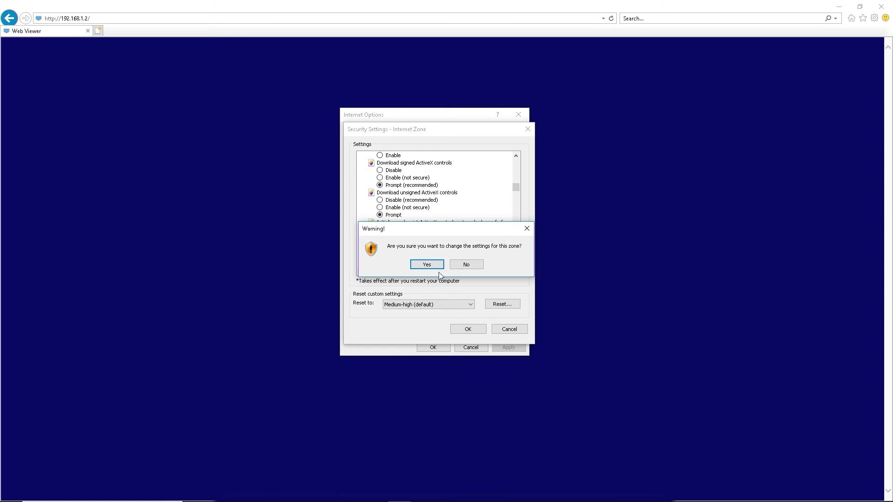
left_click(427, 264)
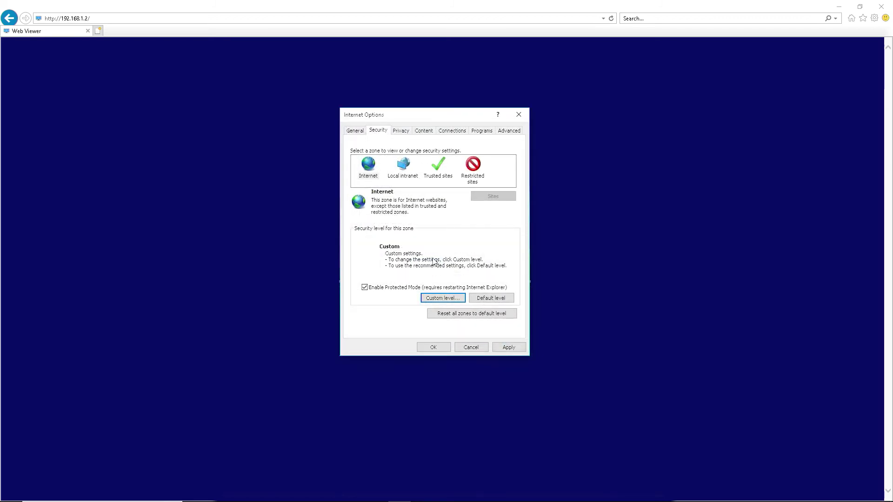
left_click(439, 167)
left_click(485, 198)
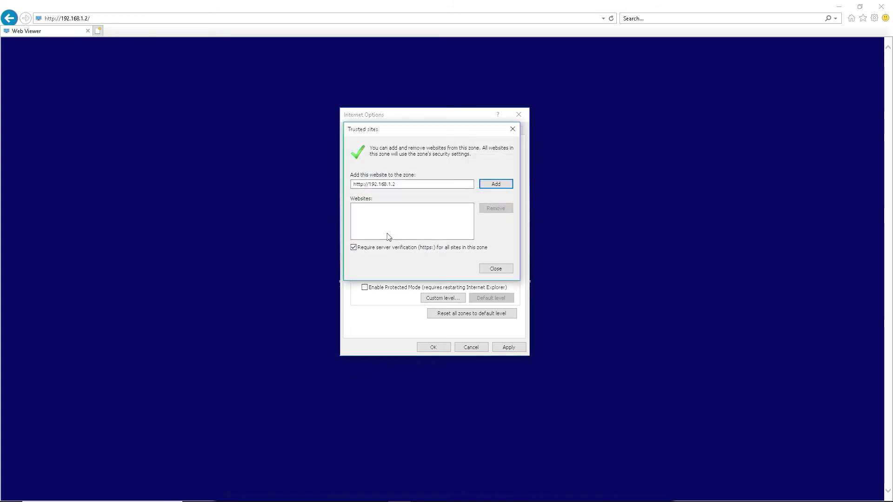
left_click(353, 247)
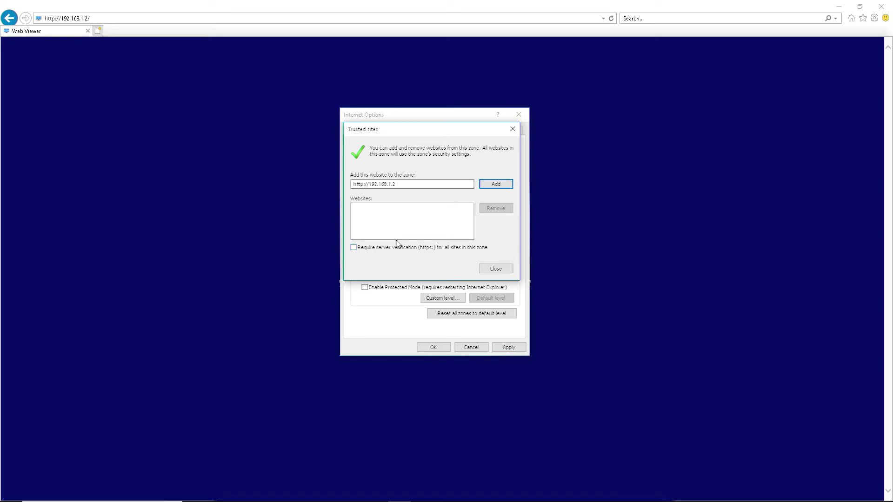
left_click(488, 186)
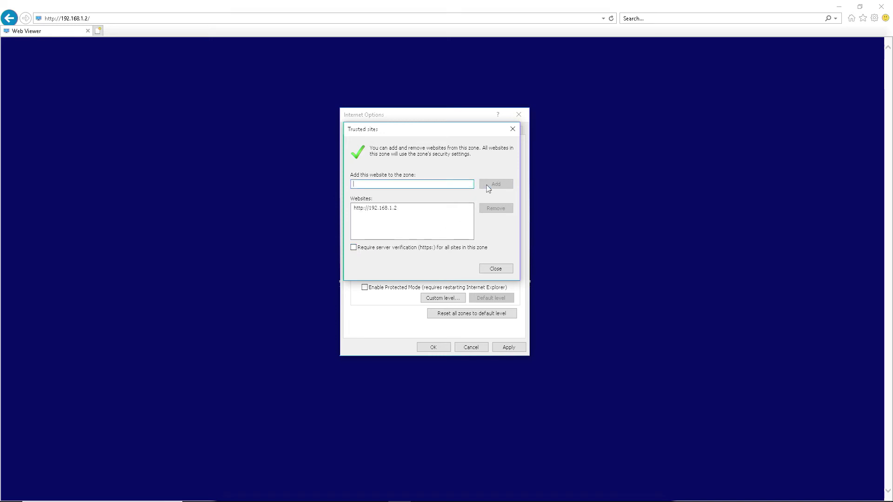
left_click(489, 271)
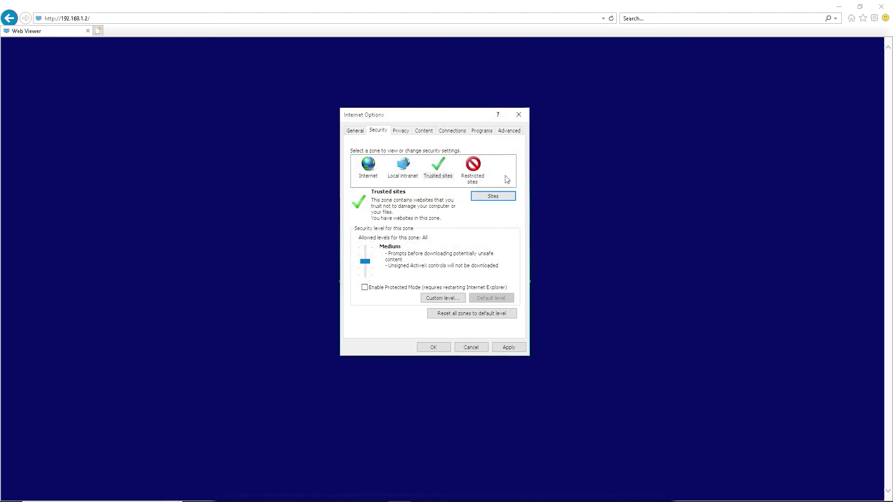
Step: Enable 'Allow software to run or install even if the signature is invalid' and click OK
left_click(510, 131)
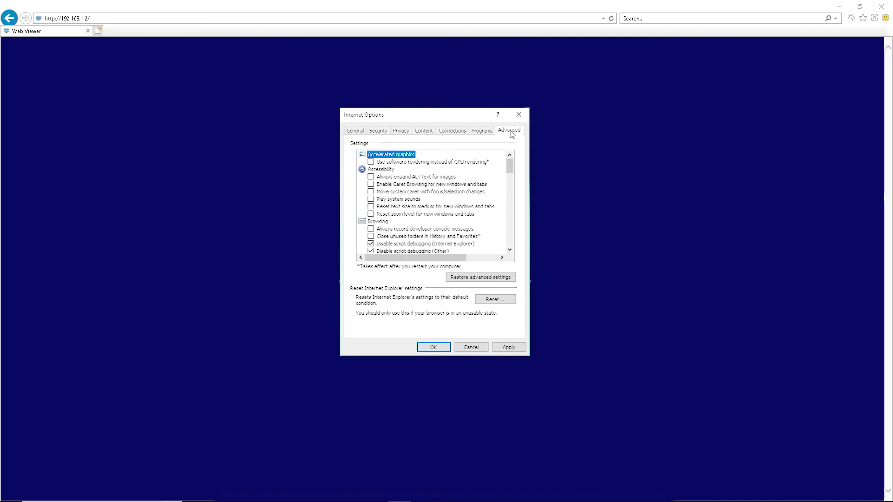
left_click_drag(510, 167, 510, 222)
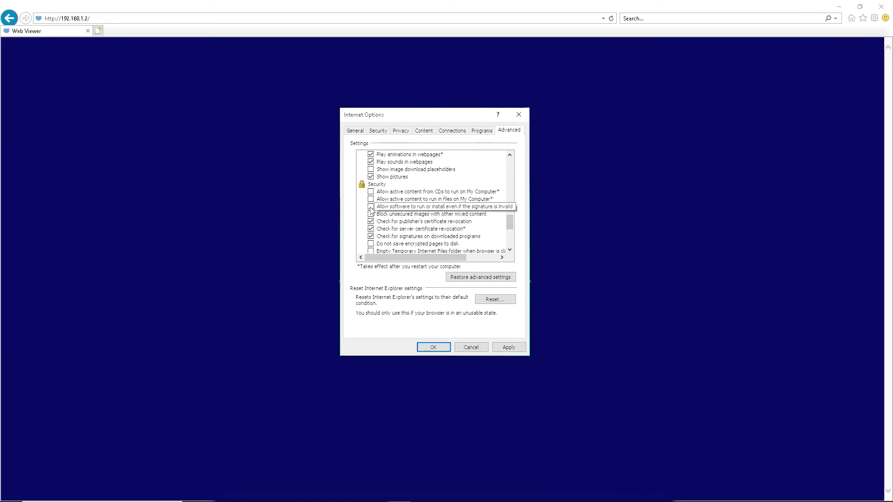
left_click(416, 207)
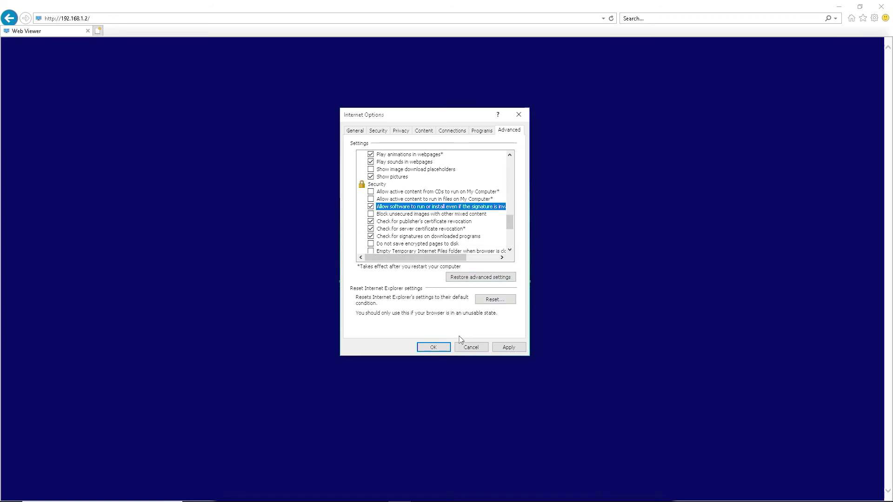
left_click(433, 348)
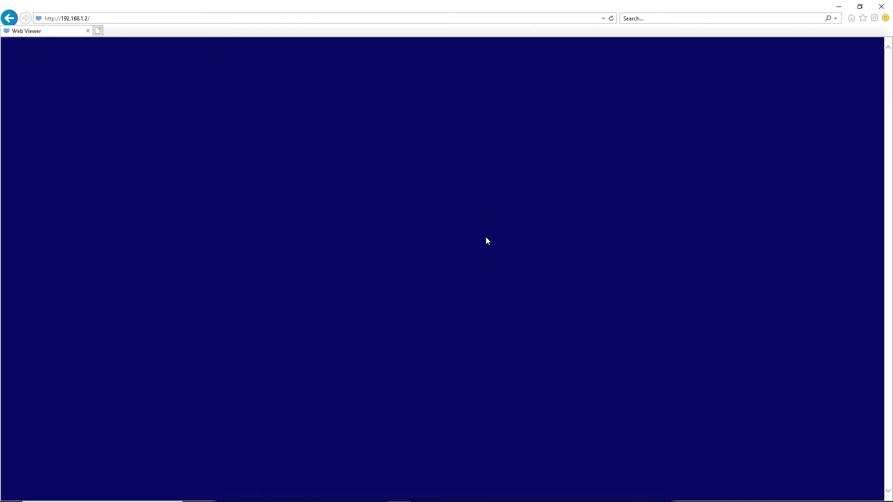
Step: Reload the Web Viewer, log in with the default user ID and password to show four feeds, and open DDNS Setup
left_click(611, 19)
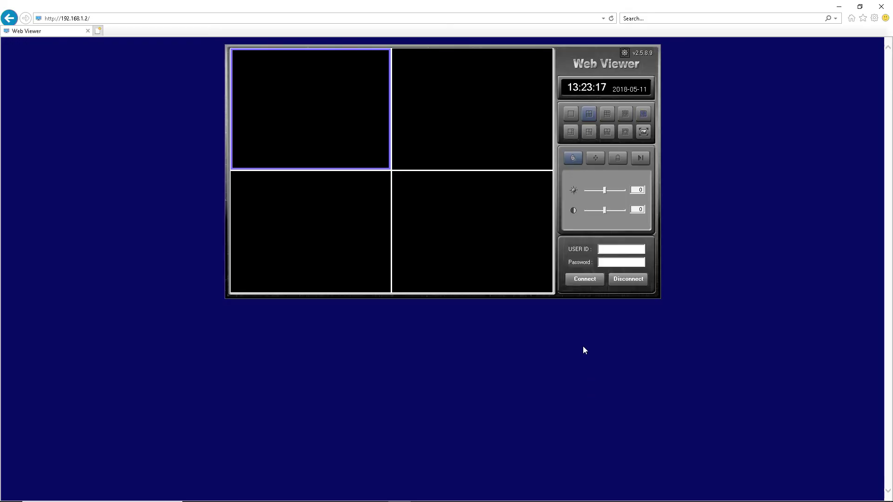
left_click(606, 250)
type("remote")
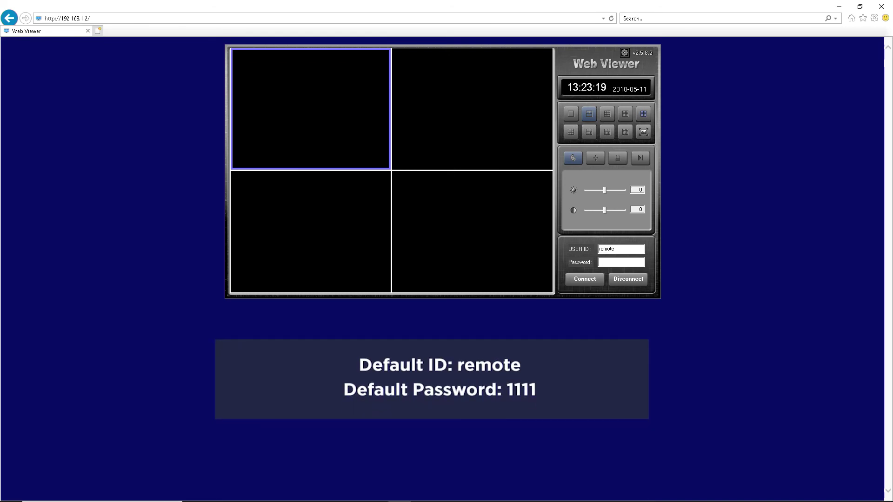
left_click(606, 261)
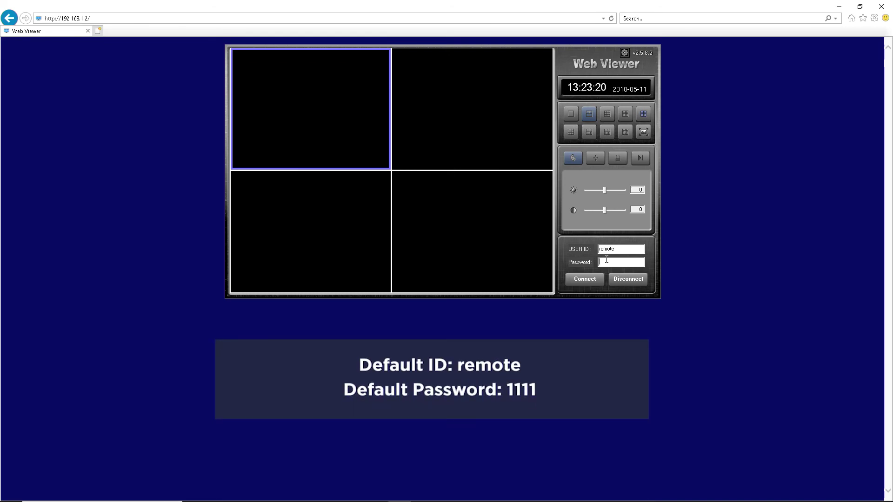
left_click(584, 278)
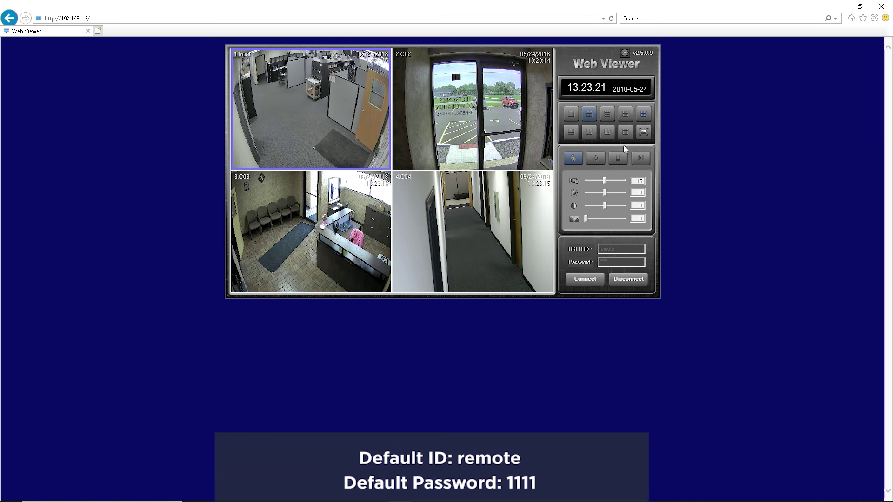
left_click(625, 53)
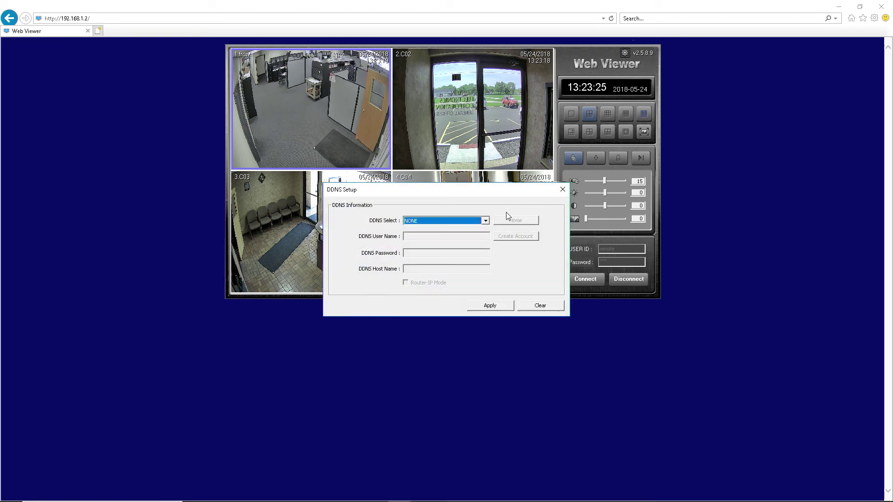
Step: Select no-ip.com as the DDNS provider and start a new No-IP account
left_click(486, 220)
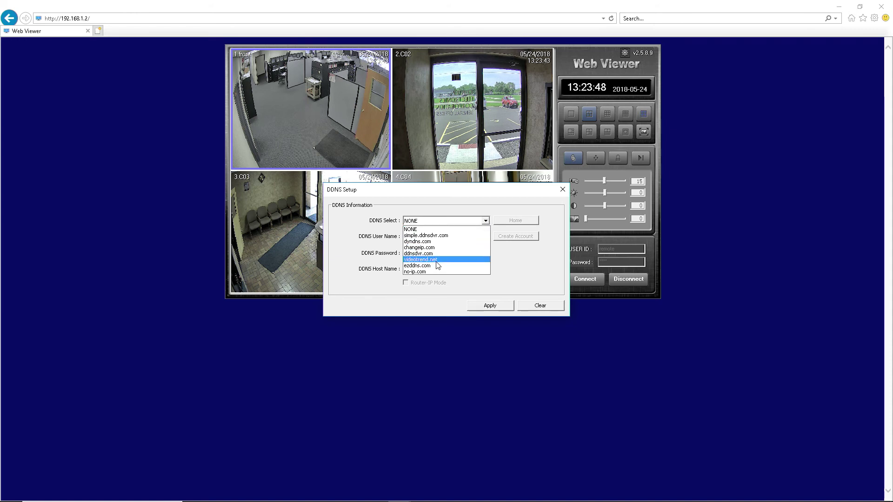
left_click(432, 271)
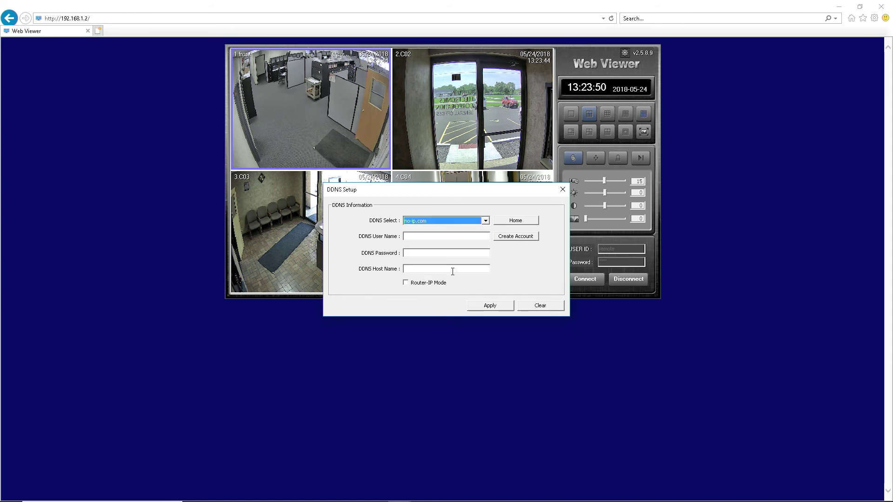
left_click(508, 238)
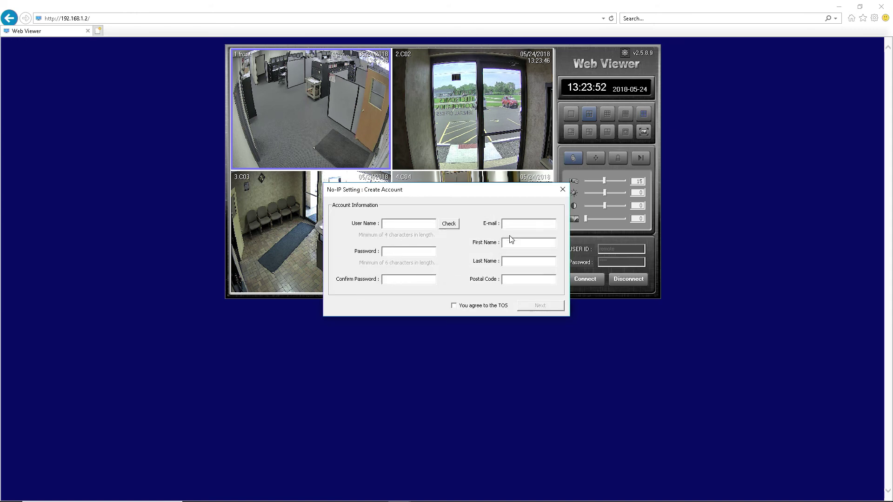
Step: Enter the account's user name, password, e-mail, first and last name and postal code, and accept the TOS
type("Clinton1")
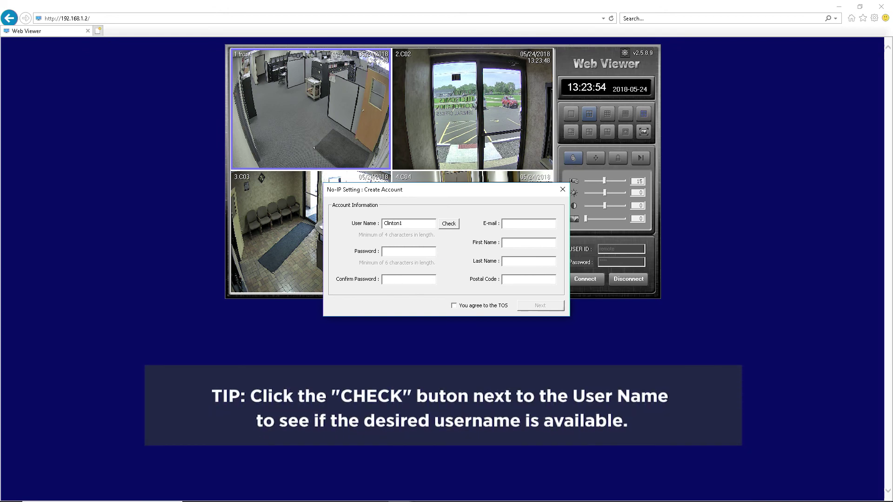
key("Tab")
type("***********")
key("Tab")
key("Tab")
type("John")
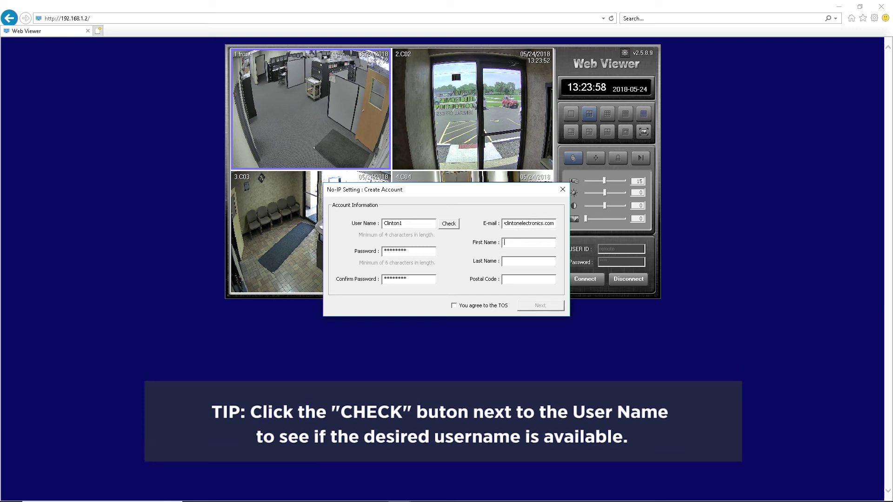
key("Tab")
type("Doe")
key("Tab")
type("61111")
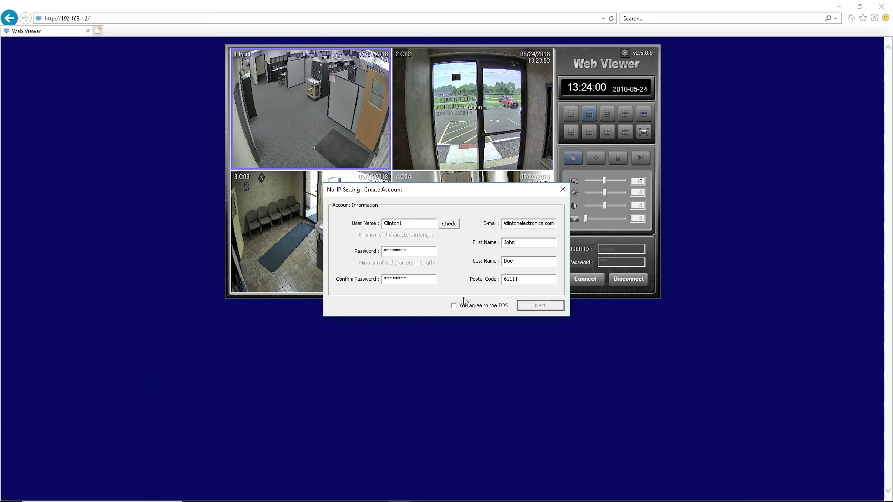
left_click(455, 307)
Step: Add host Clinton1 on cedyn.com with public IP 175.13.127.112 and advance to the Finish summary
left_click(533, 309)
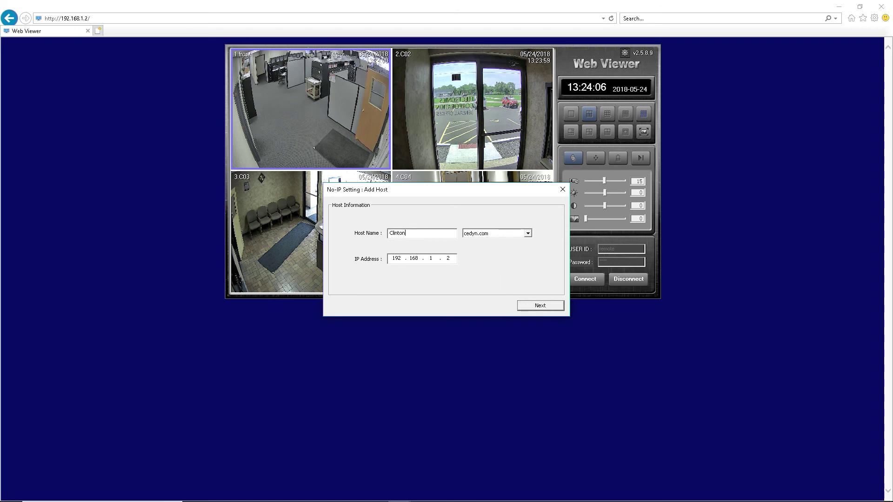
left_click(527, 233)
left_click(496, 254)
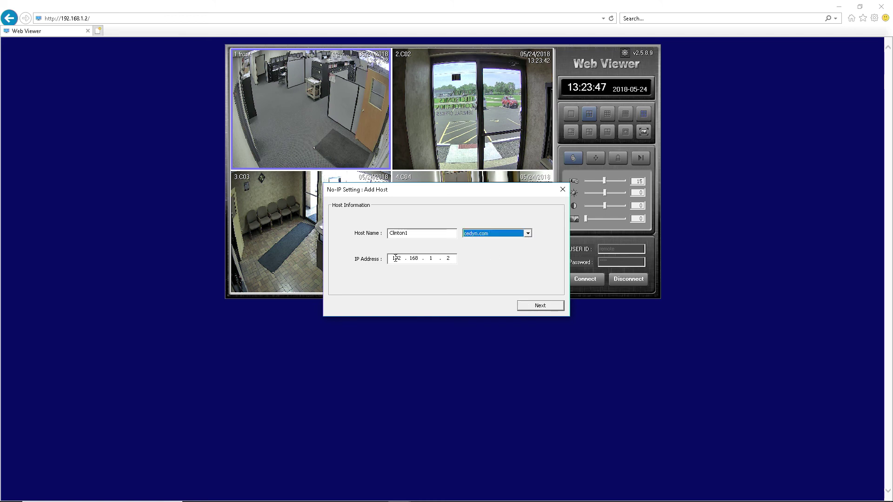
key("Tab")
type("17")
type("5.13.127.")
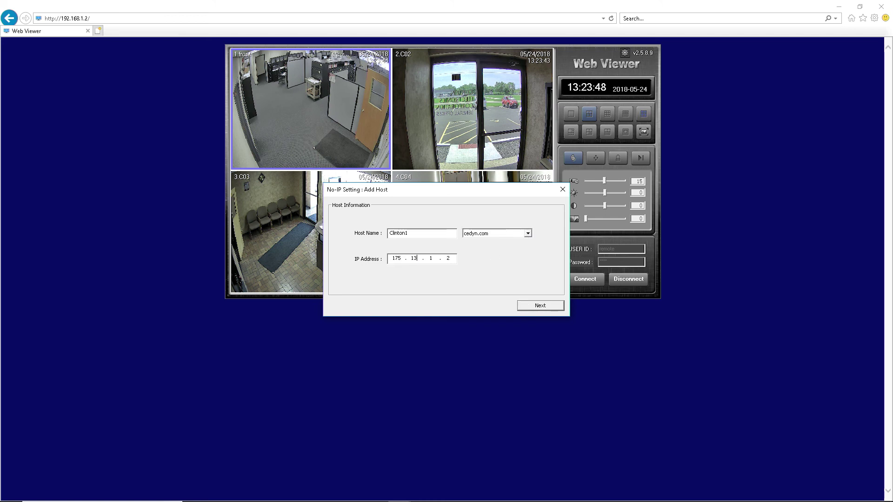
type("112")
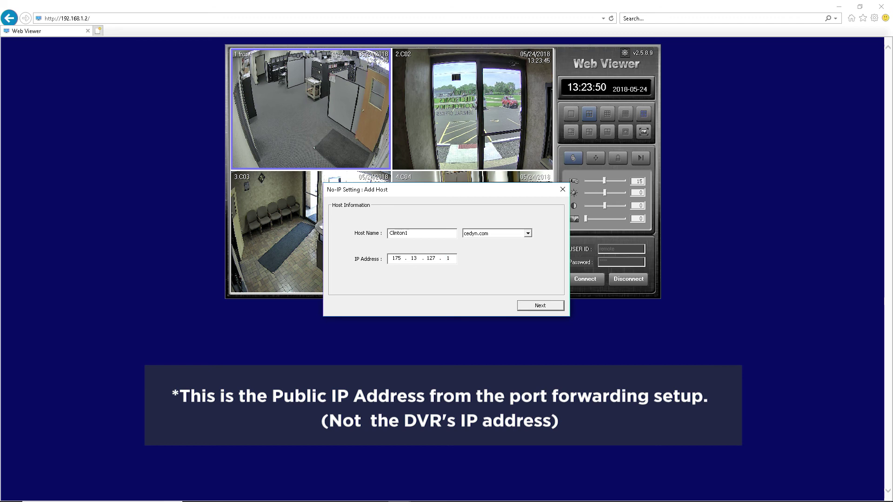
left_click(534, 307)
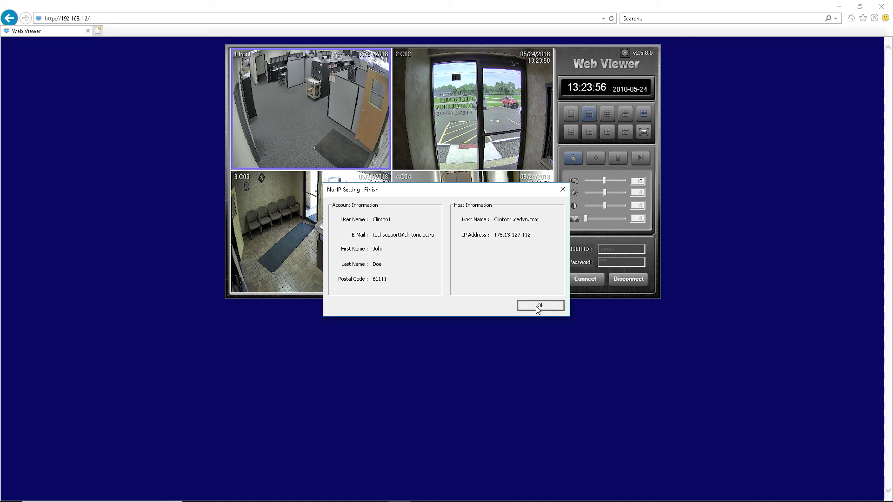
Step: Accept the No-IP summary, enable Router-IP Mode, and apply the DDNS settings
left_click(534, 306)
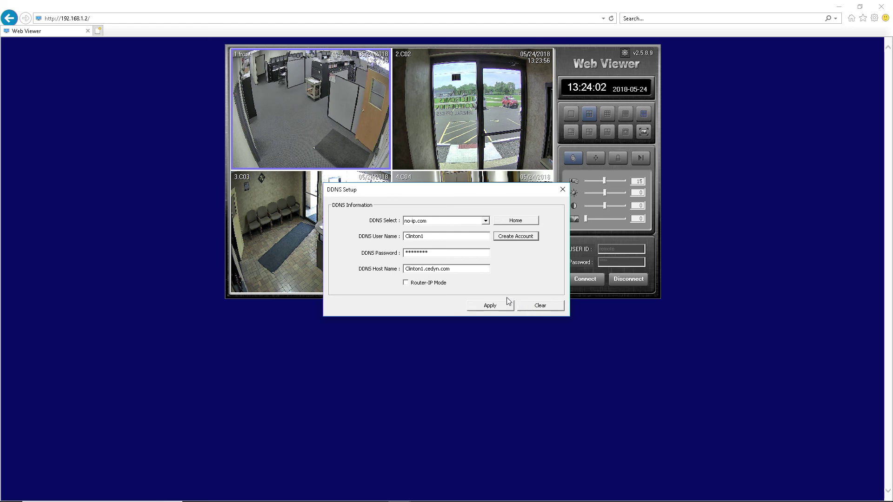
left_click(406, 283)
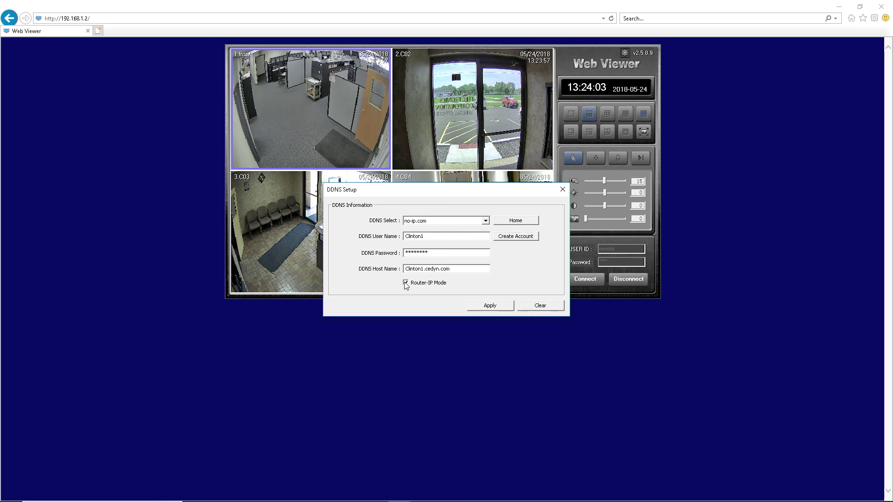
left_click(484, 306)
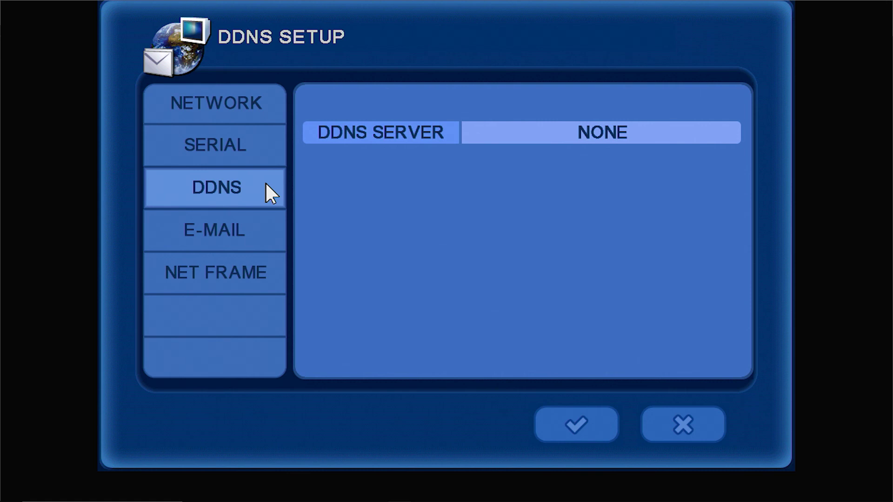